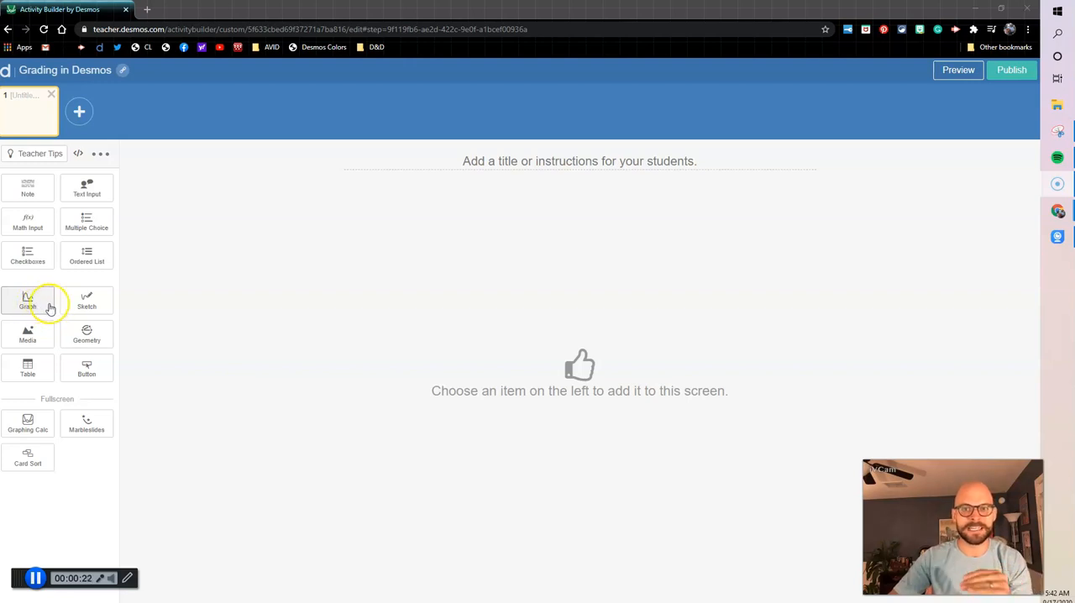
Add a Graph component to the blank screen and plot the line y = 2x and the point (1,2) on it
click(42, 308)
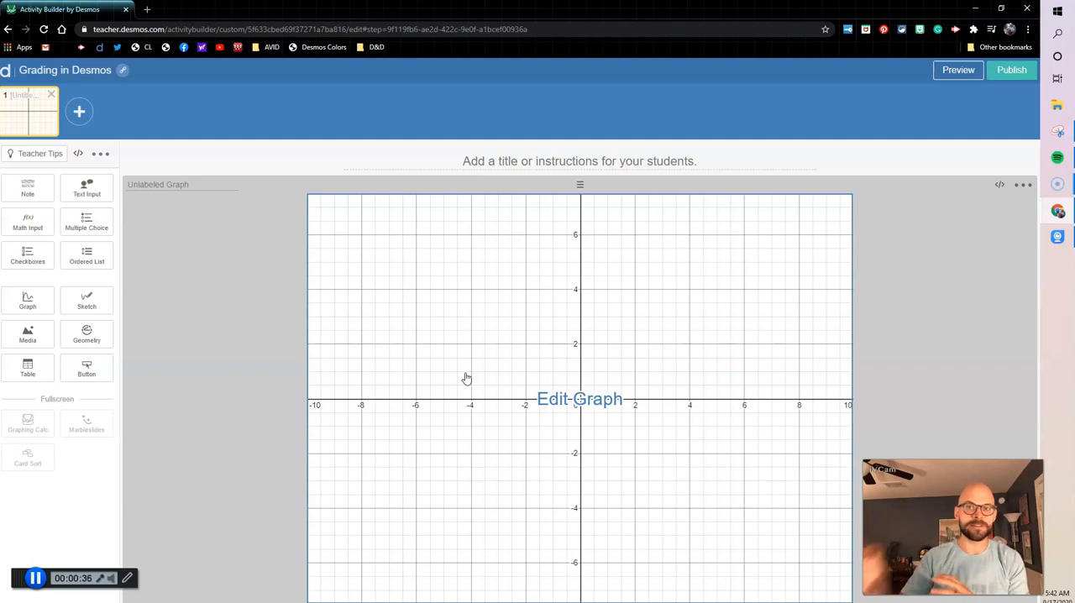
click(479, 369)
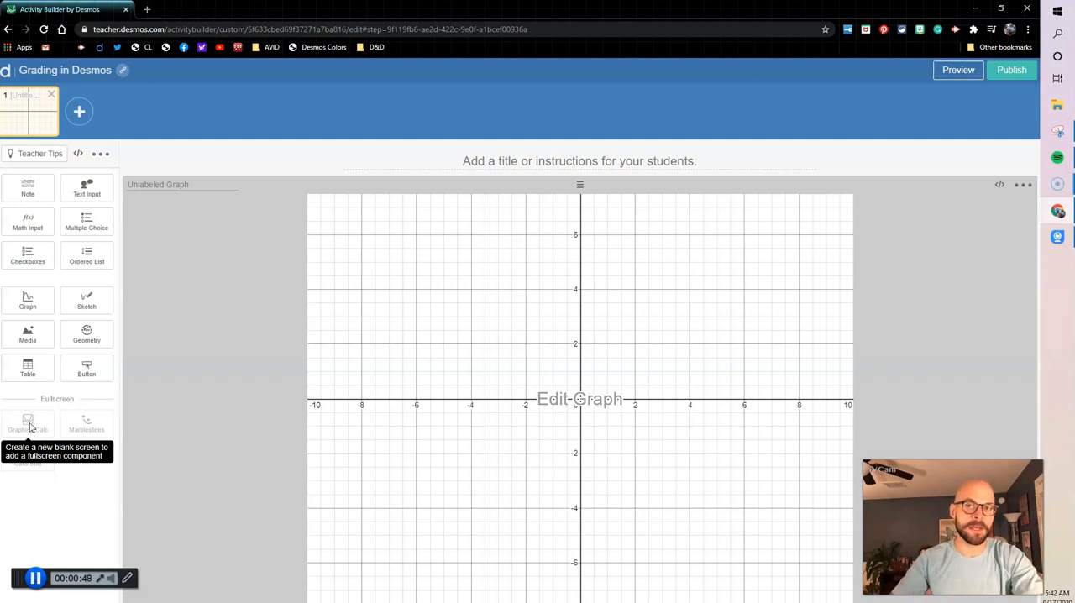
click(570, 415)
click(87, 156)
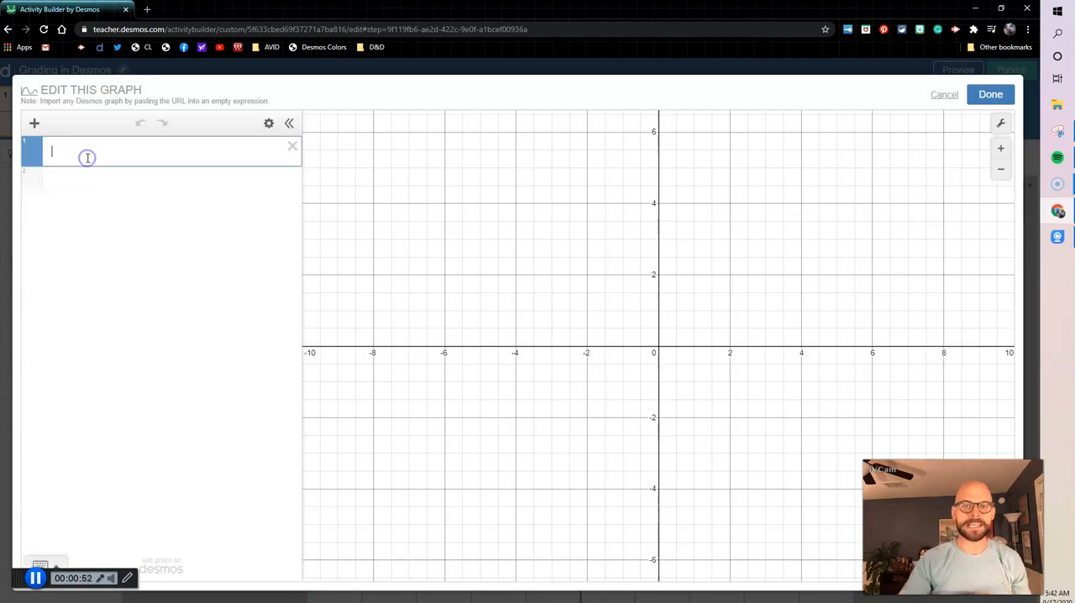
text(y=2x)
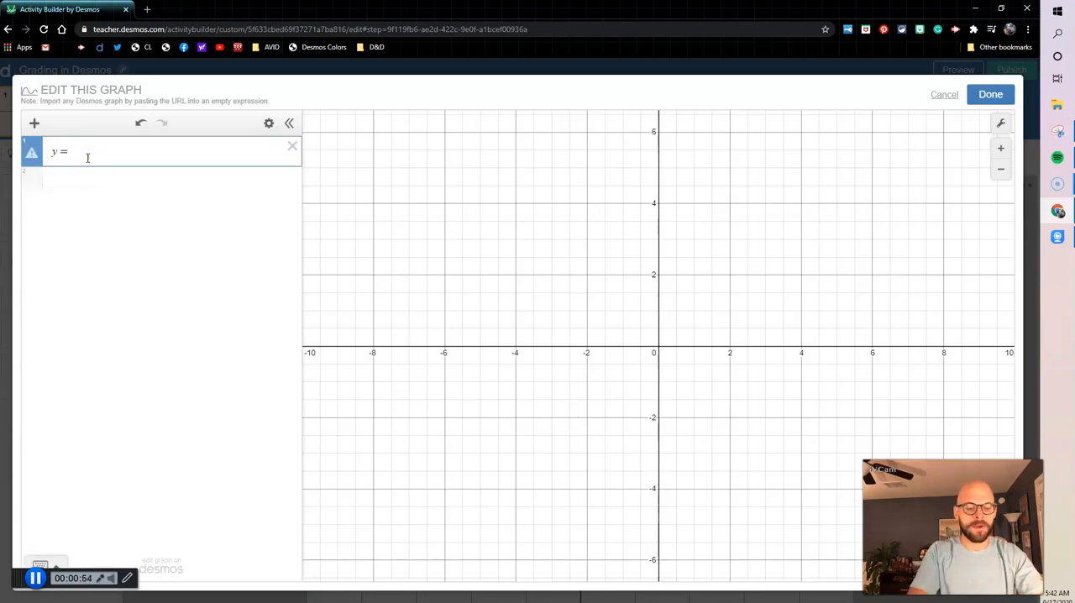
key(Return)
text((1,2))
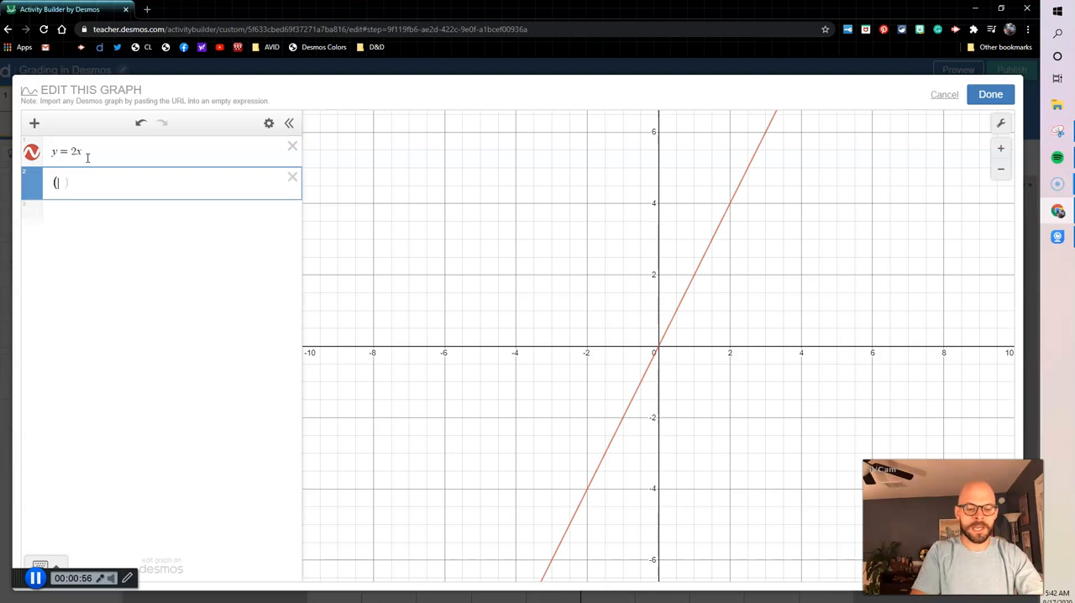
key(Return)
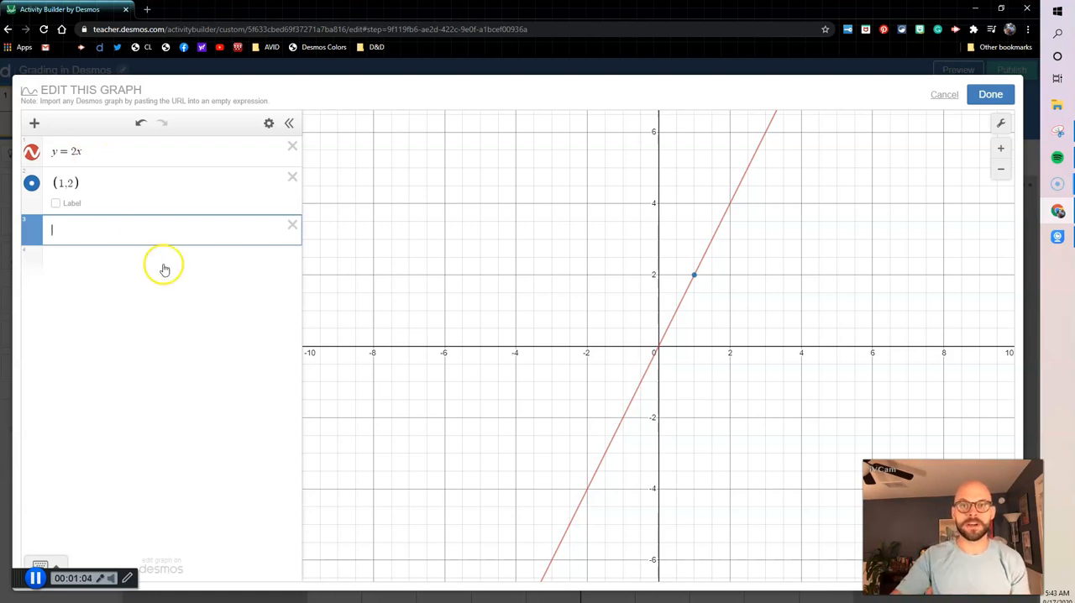
click(996, 97)
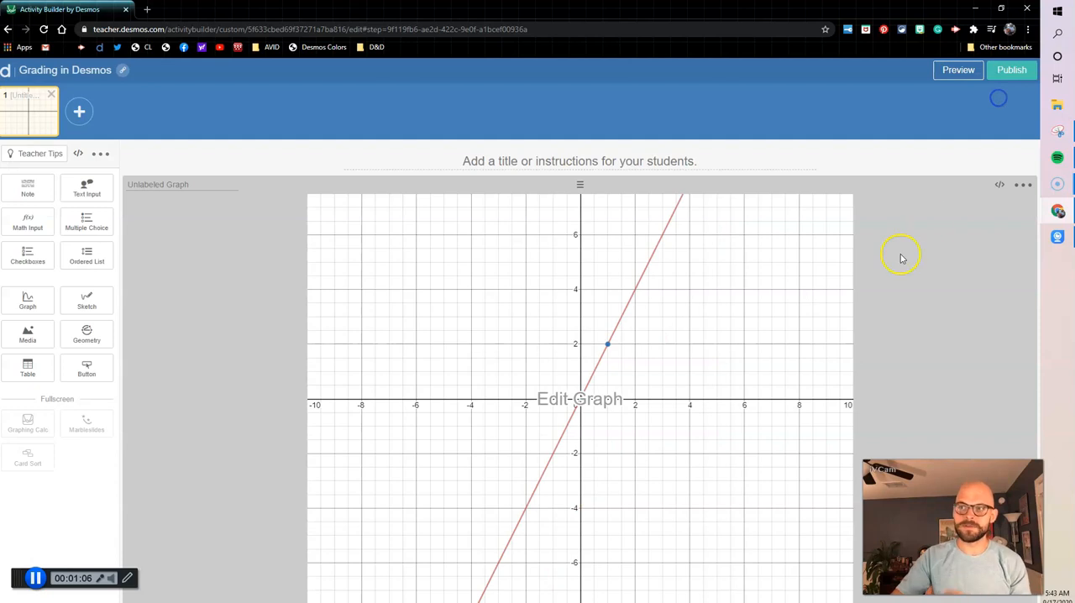
Preview the student view of the graph, then return to the editor
click(970, 73)
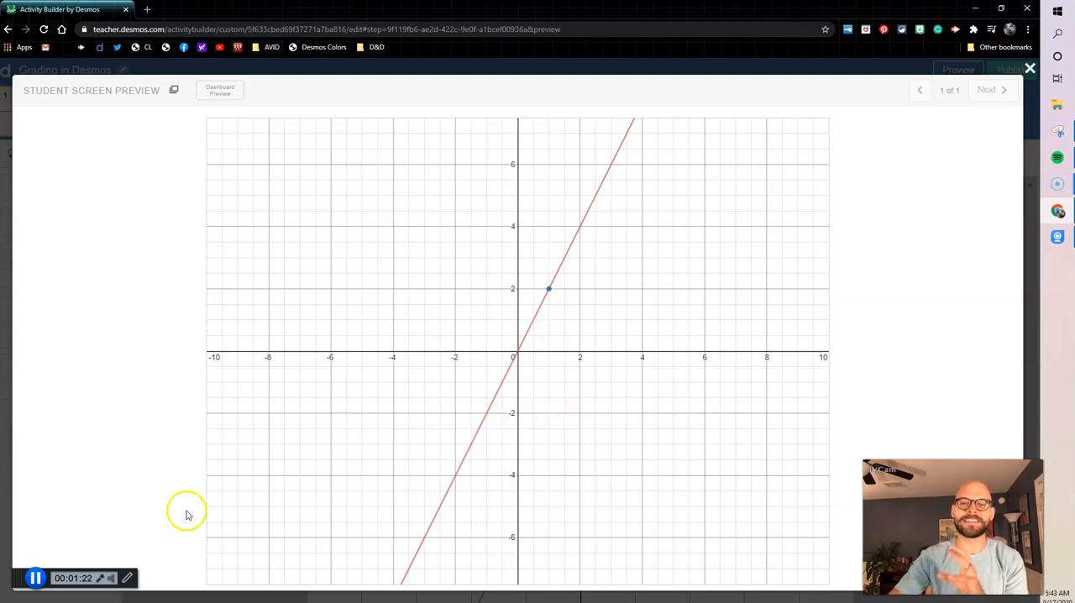
click(34, 578)
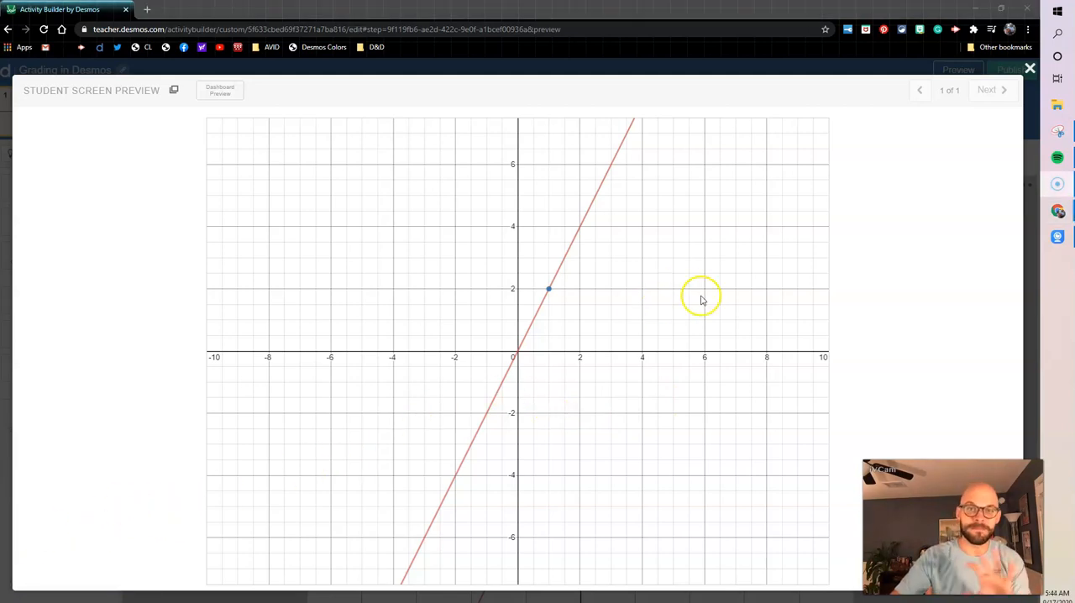
click(1030, 68)
Add a movable point (a,b) with sliders for both parameters to the graph, place it at about (3, 2.5), and save
click(520, 399)
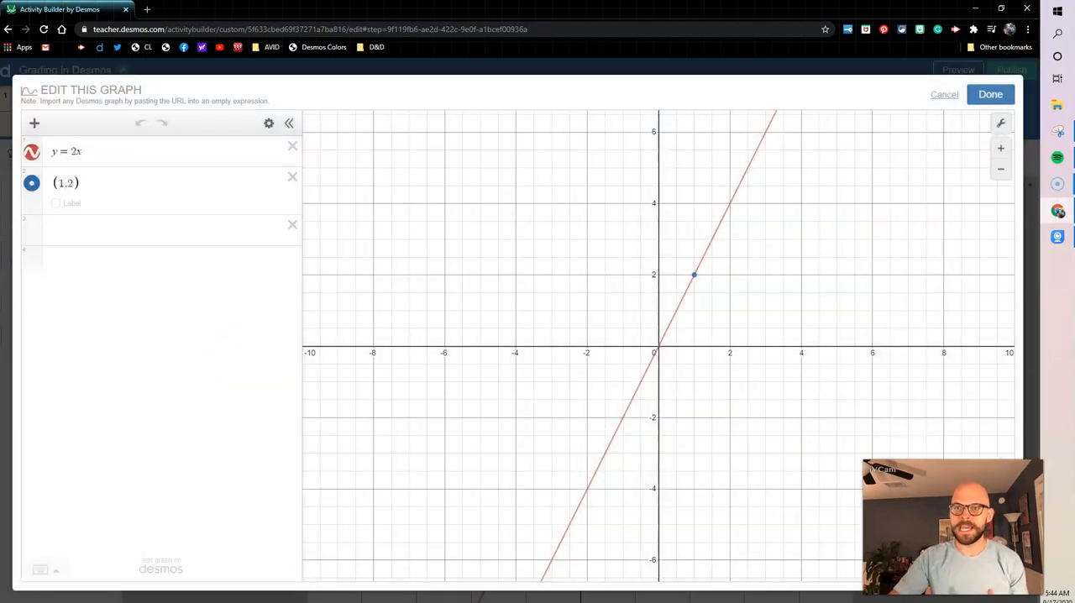
click(97, 225)
text(()
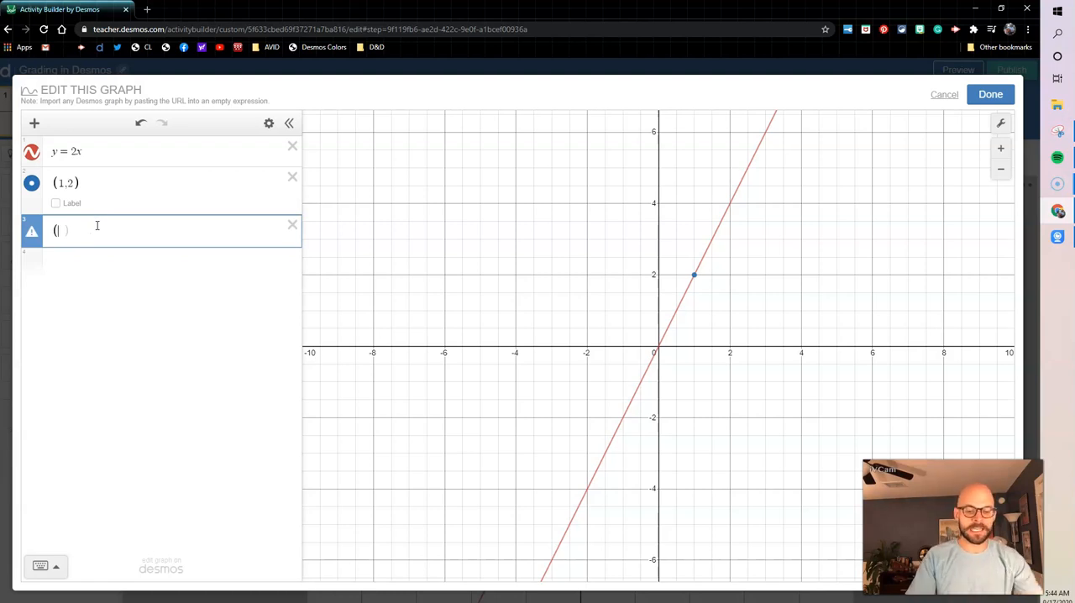
text(a,b)
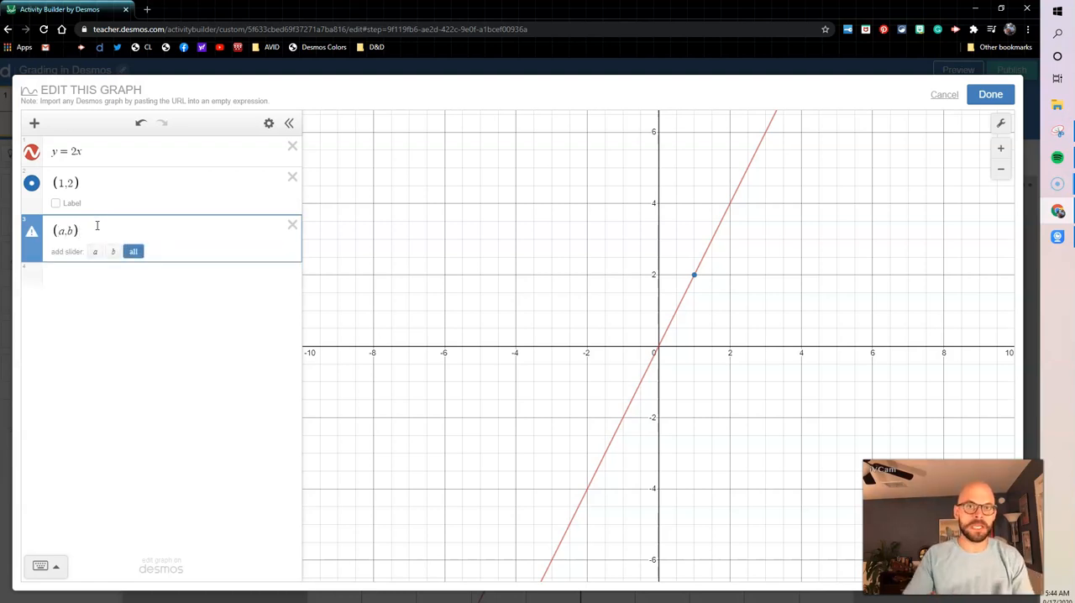
click(132, 253)
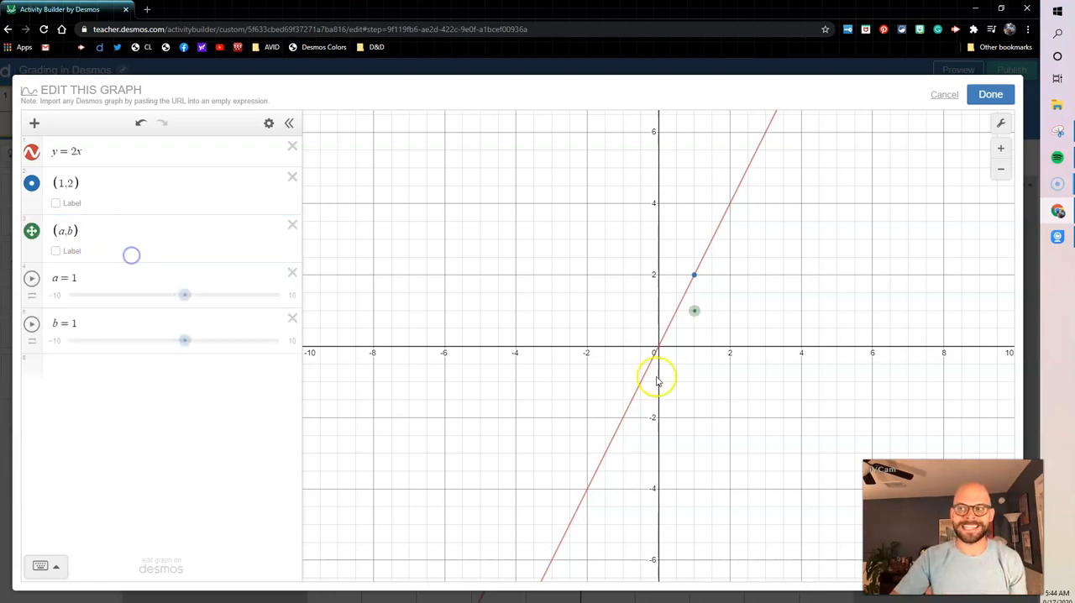
drag(694, 310, 766, 260)
click(991, 94)
In the student preview, move the draggable point onto the line at about (2, 4), then close the preview
click(957, 70)
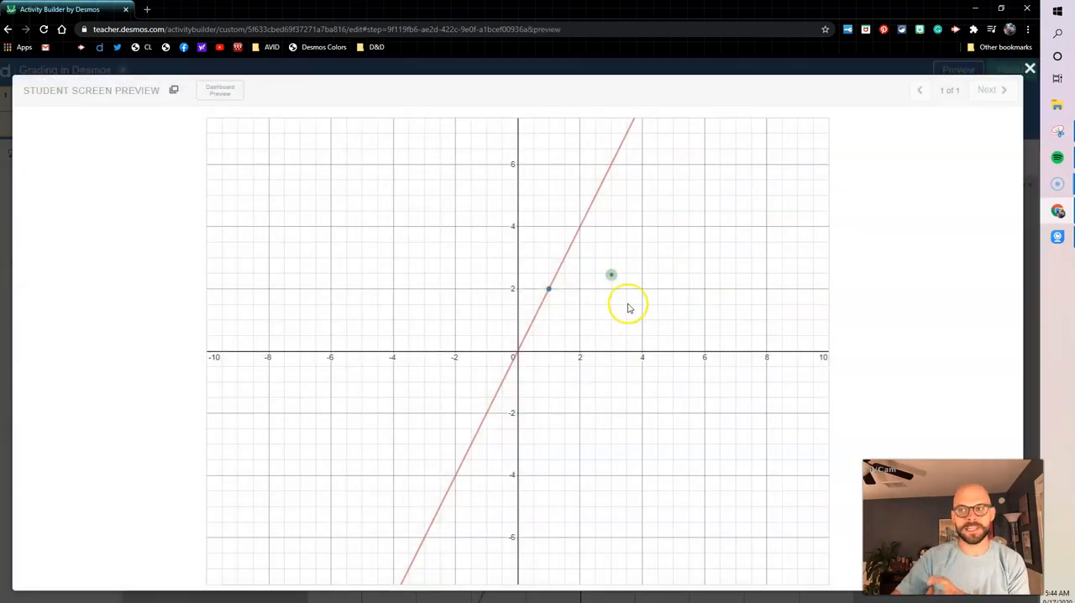
drag(611, 273, 580, 226)
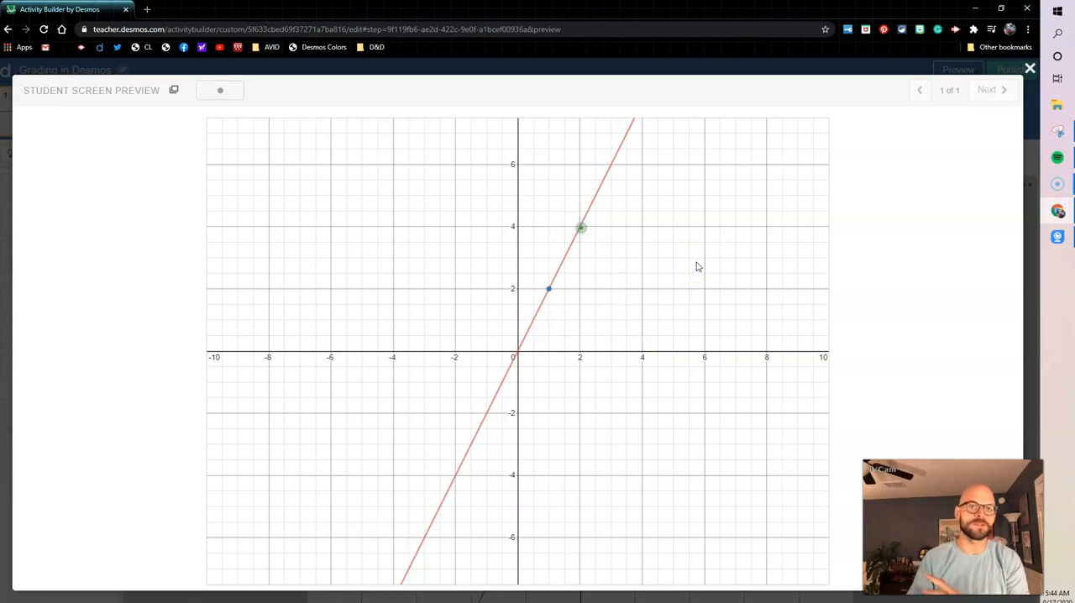
click(1030, 68)
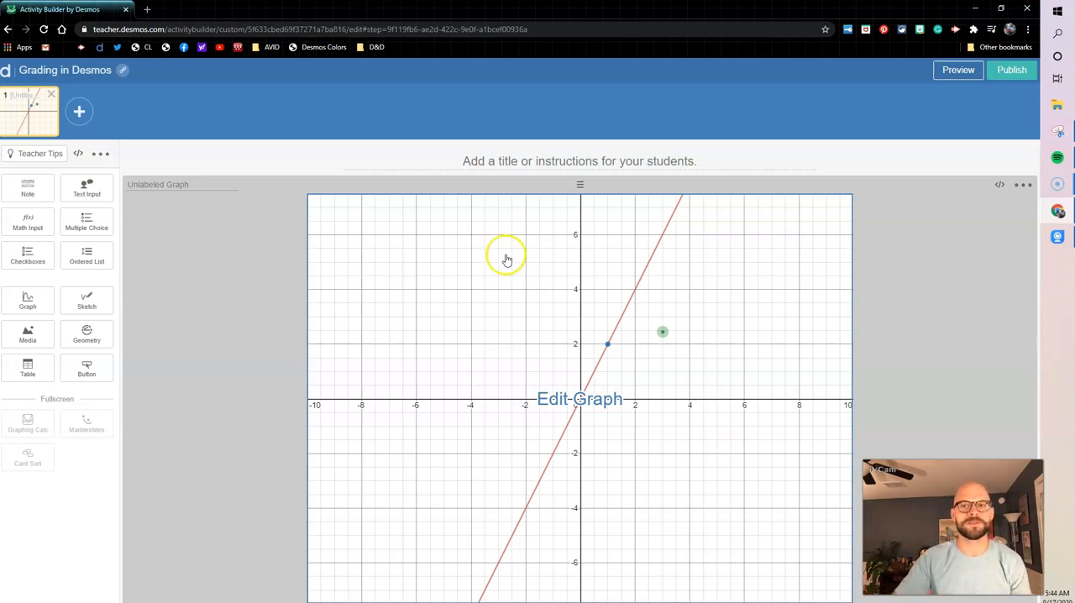
Delete the graph component and add a fullscreen Graphing Calculator to the screen instead
click(1021, 184)
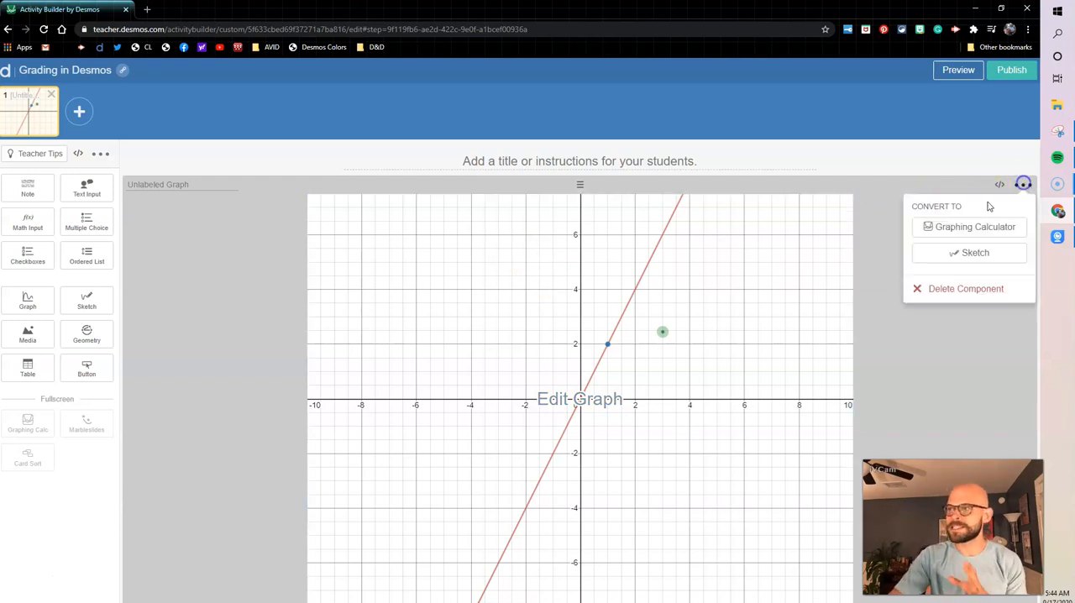
click(931, 289)
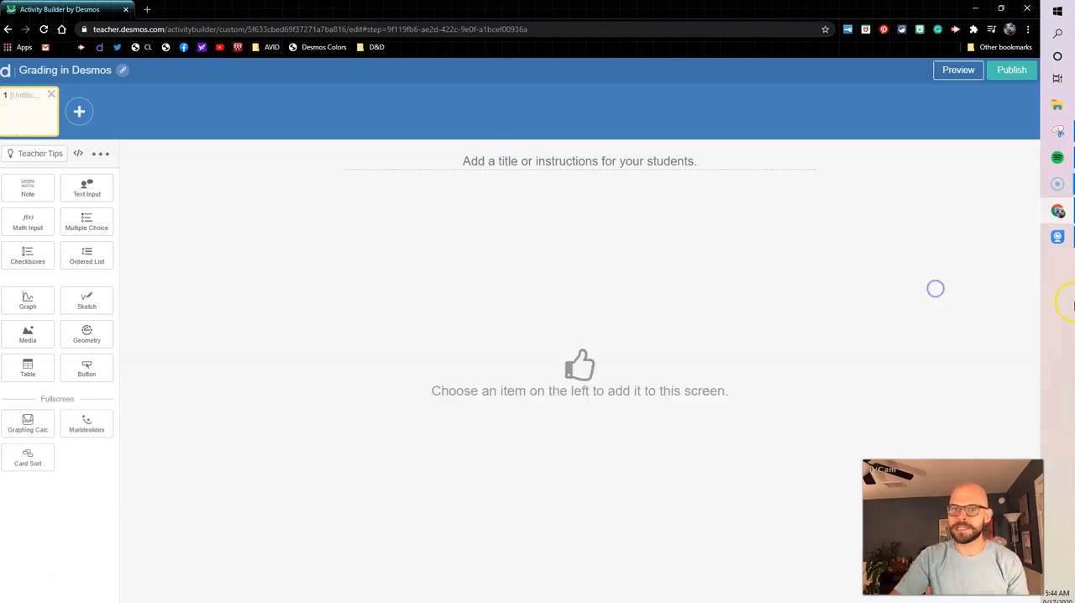
click(35, 432)
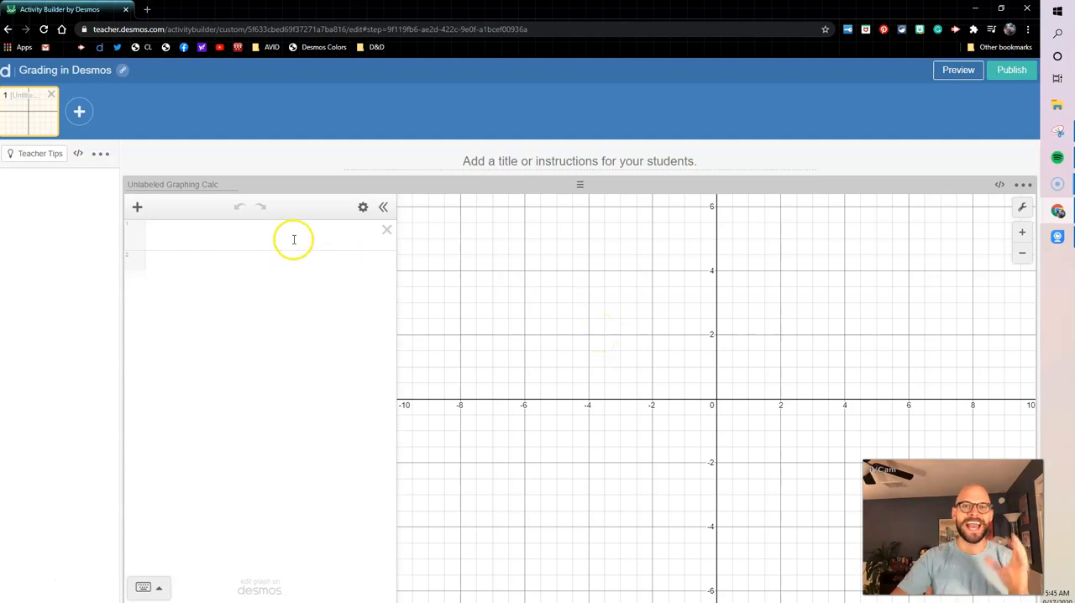
Test the calculator in the student preview by plotting y = 2x and the point (1,2)
click(951, 72)
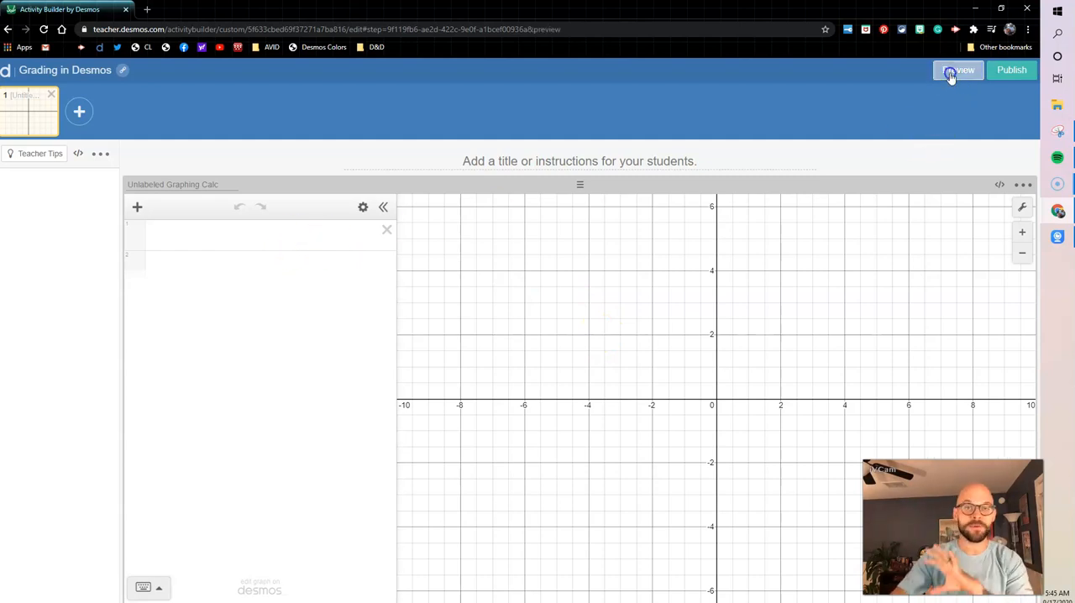
click(159, 164)
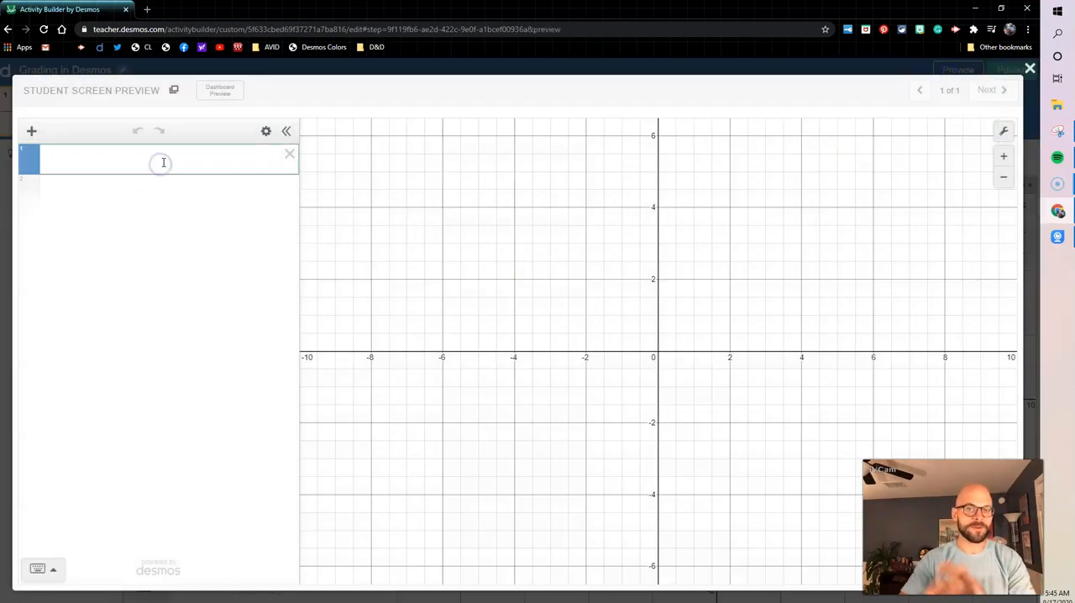
text(y+2x)
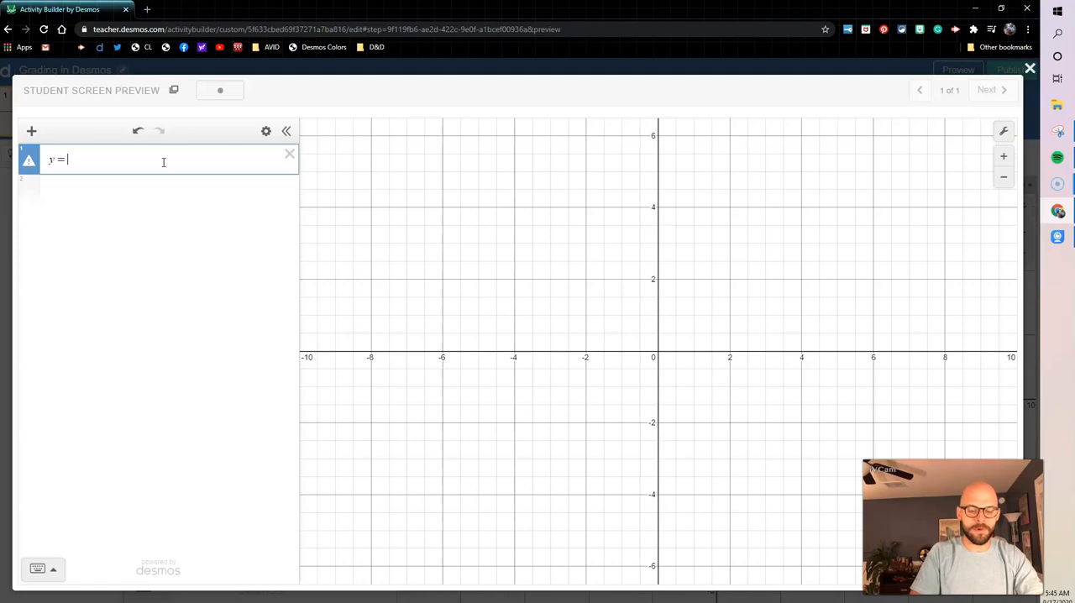
text(2x)
key(Return)
text((1,2)
key(Return)
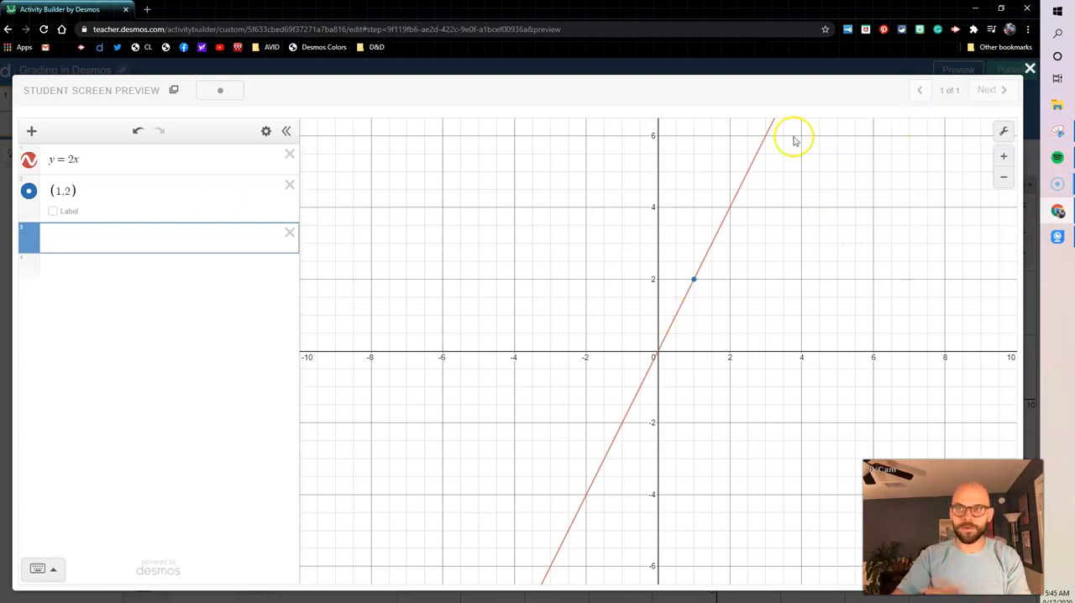
Test calculations in the student preview by evaluating 2 + 3 and the square root of 25, then close it
text(2 + 3)
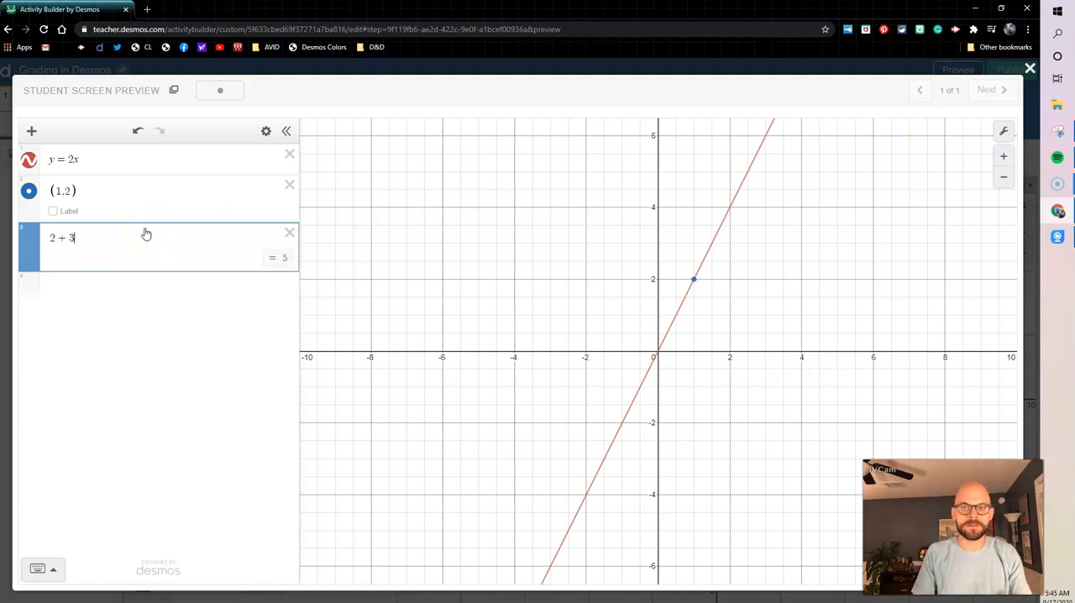
key(Return)
text(sqrt)
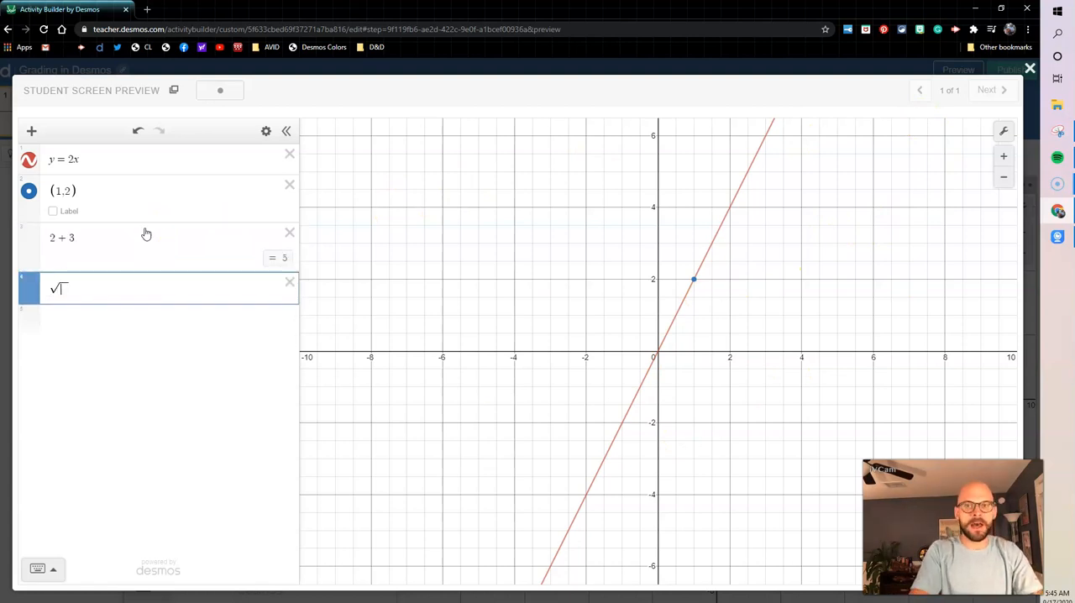
text(25)
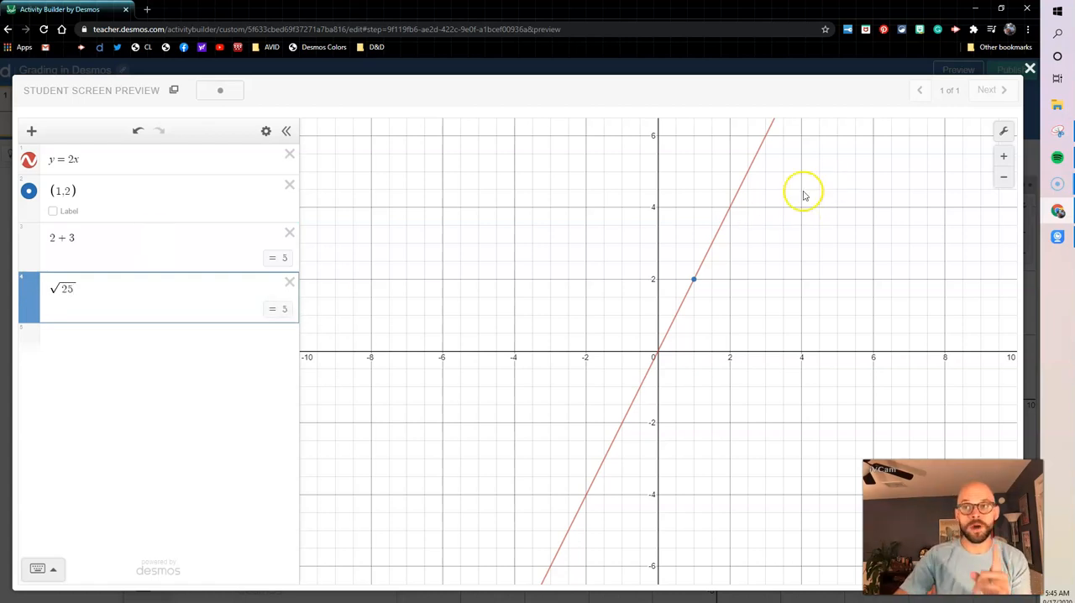
click(1029, 69)
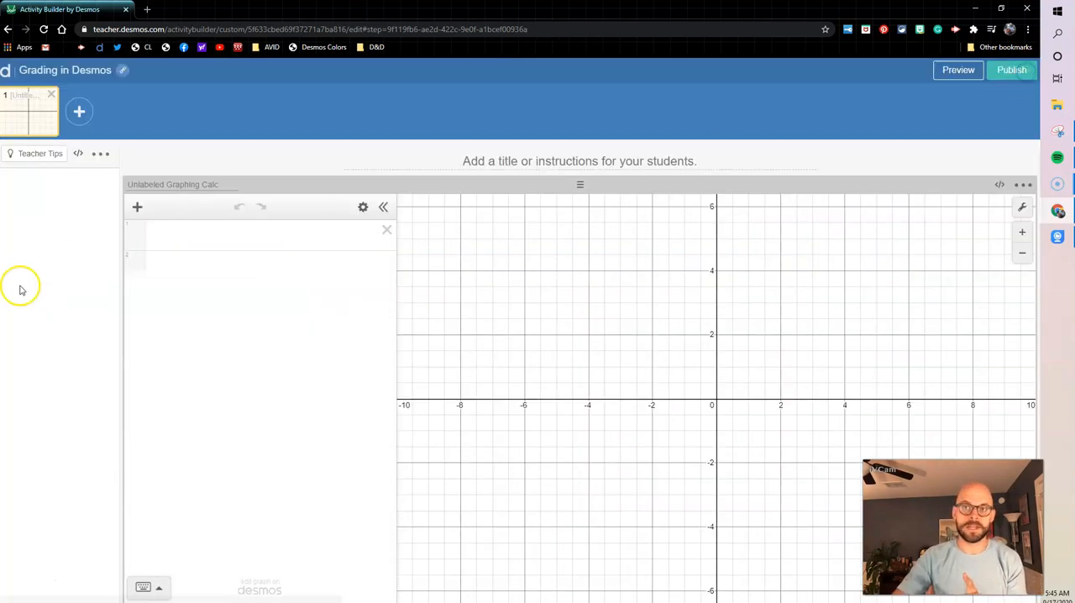
Add a folder named "Teacher stuff" to the calculator's expression list and hide it from students
click(173, 241)
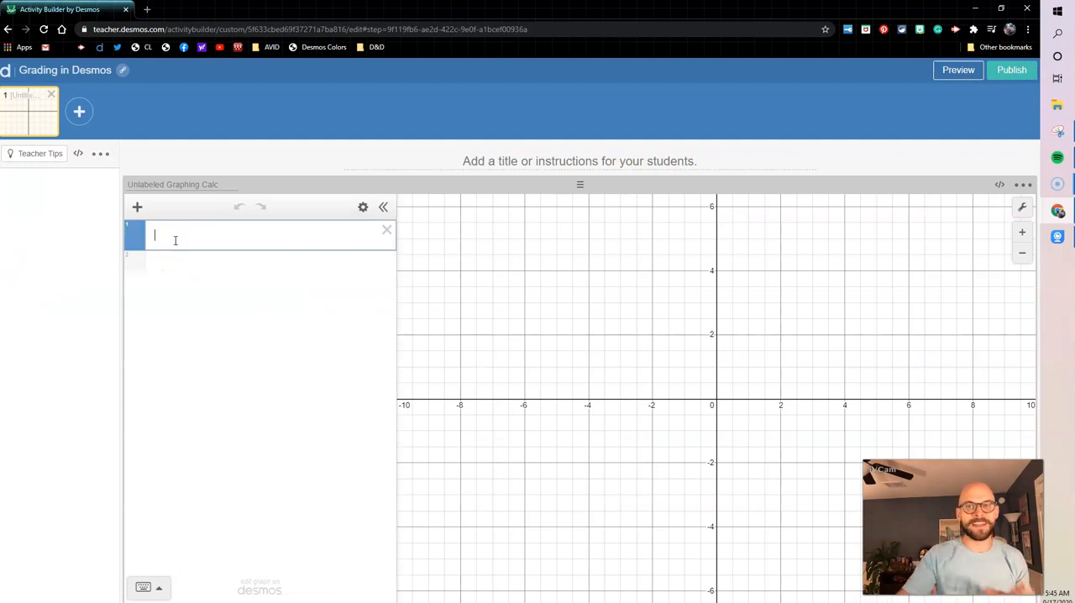
click(137, 208)
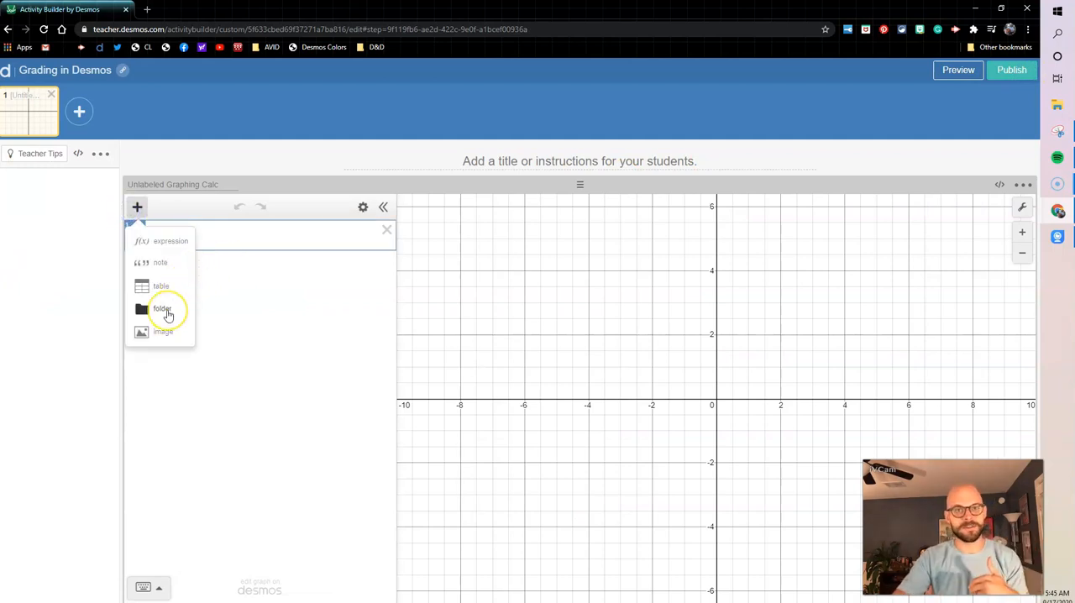
click(163, 310)
click(198, 238)
click(169, 236)
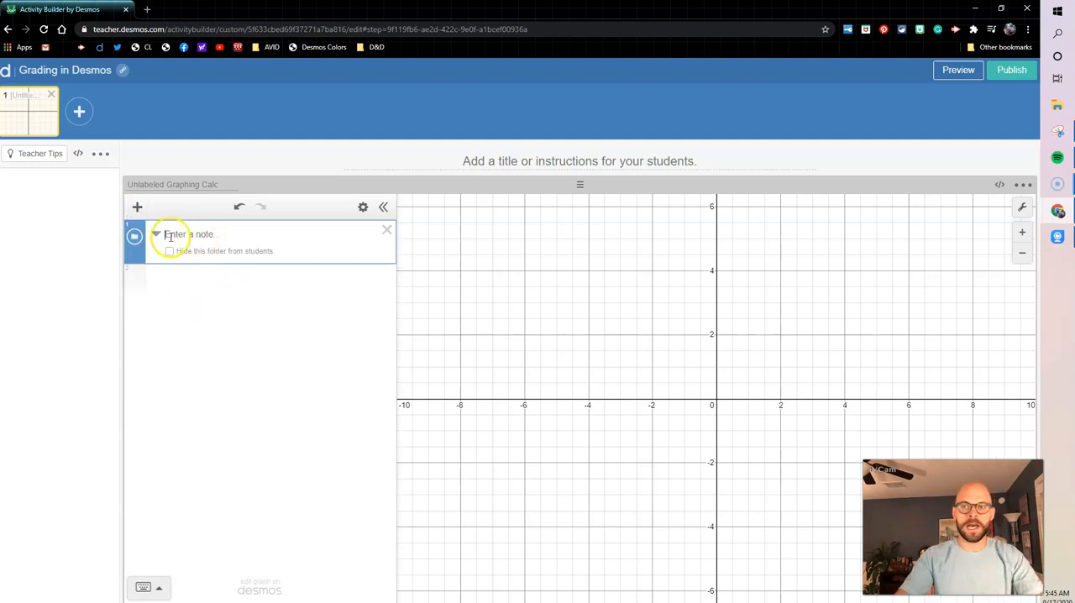
text(T)
key(BackSpace)
text(Teacher stuff)
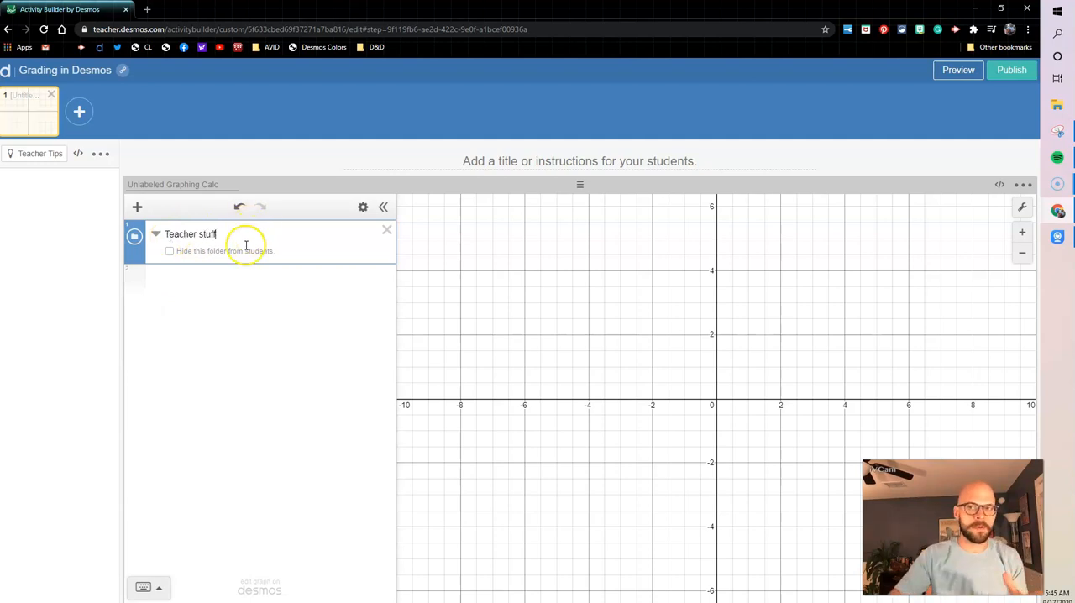
click(202, 254)
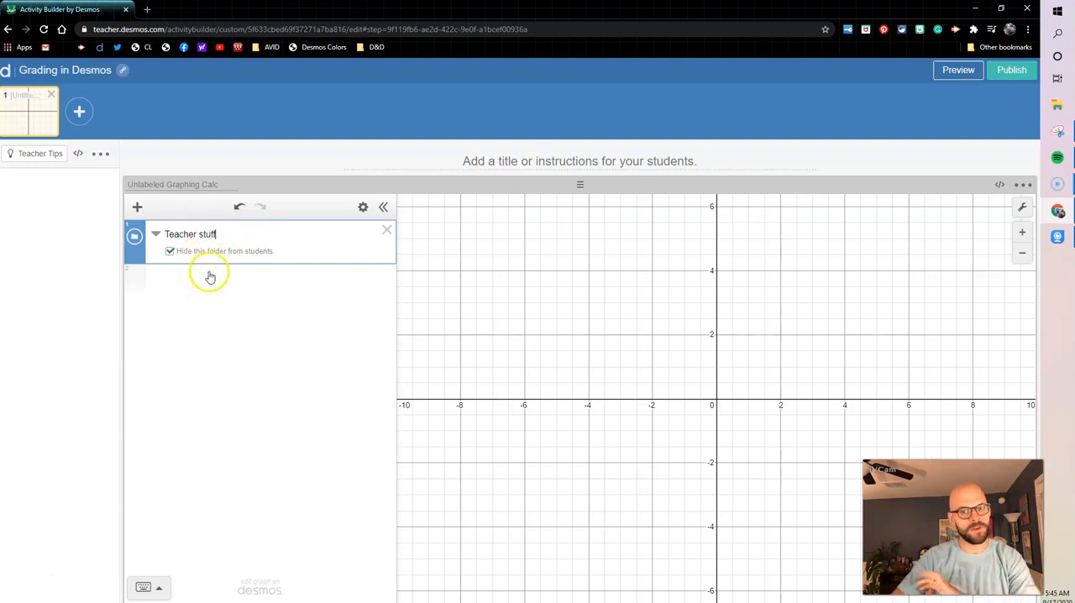
Plot y = 2x on a line outside the "Teacher stuff" folder and check it in the student preview
key(Return)
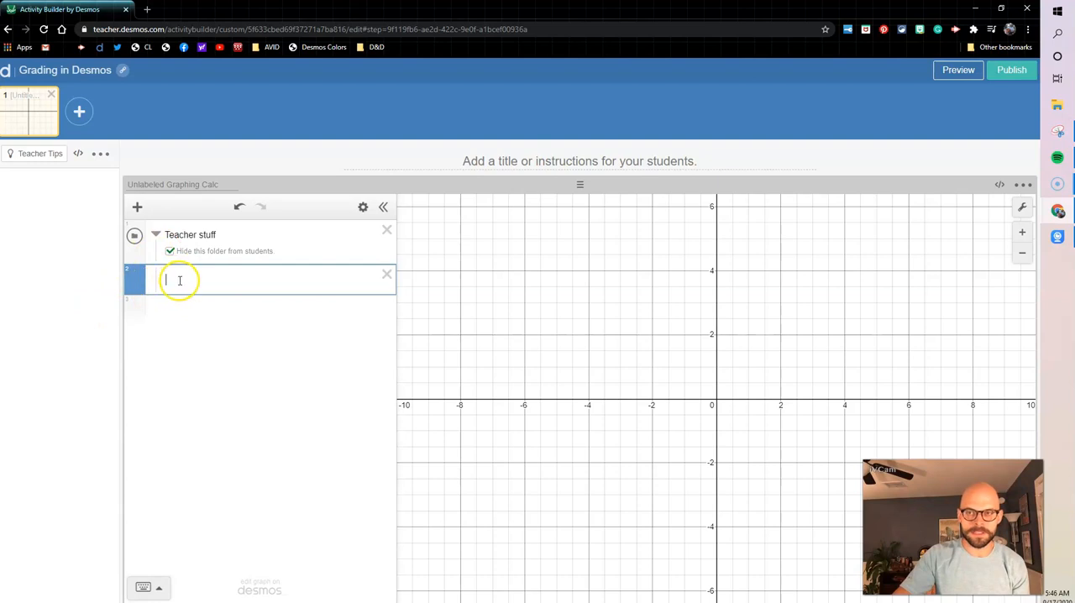
click(162, 314)
text(y = 2x)
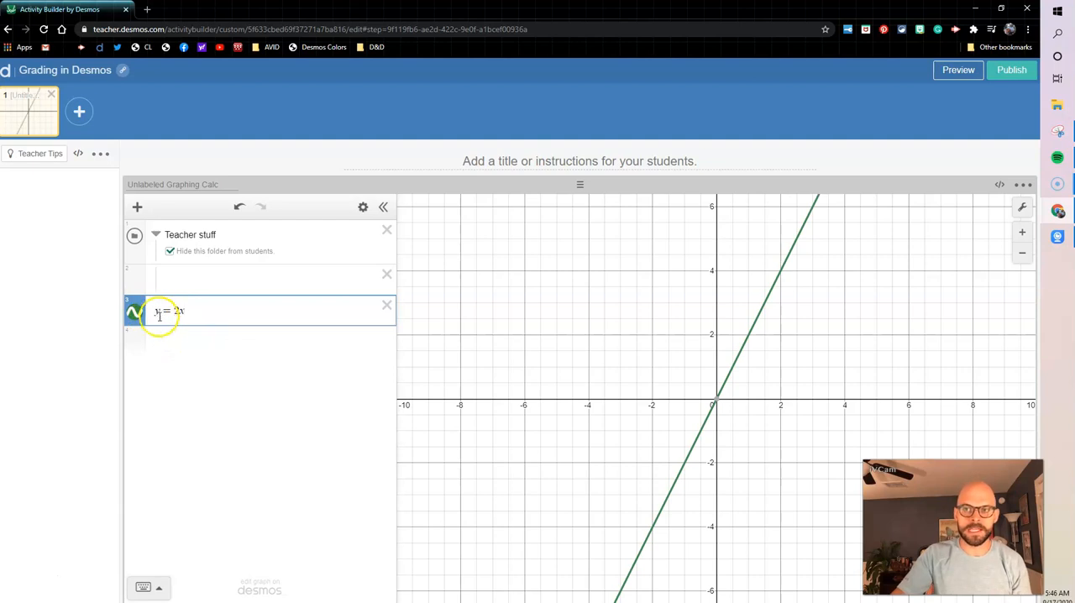
click(959, 72)
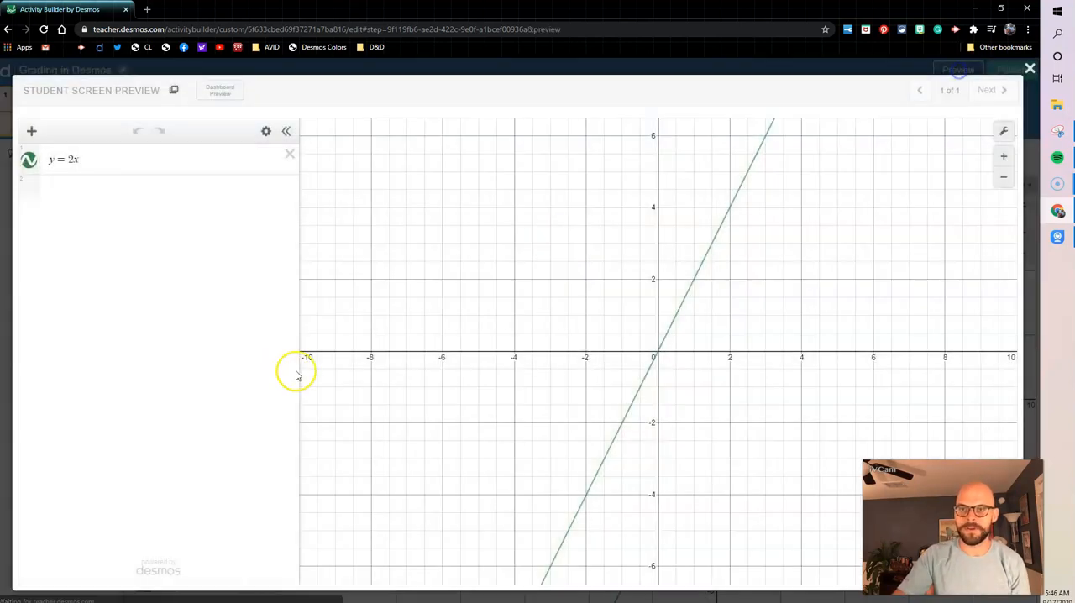
click(1029, 68)
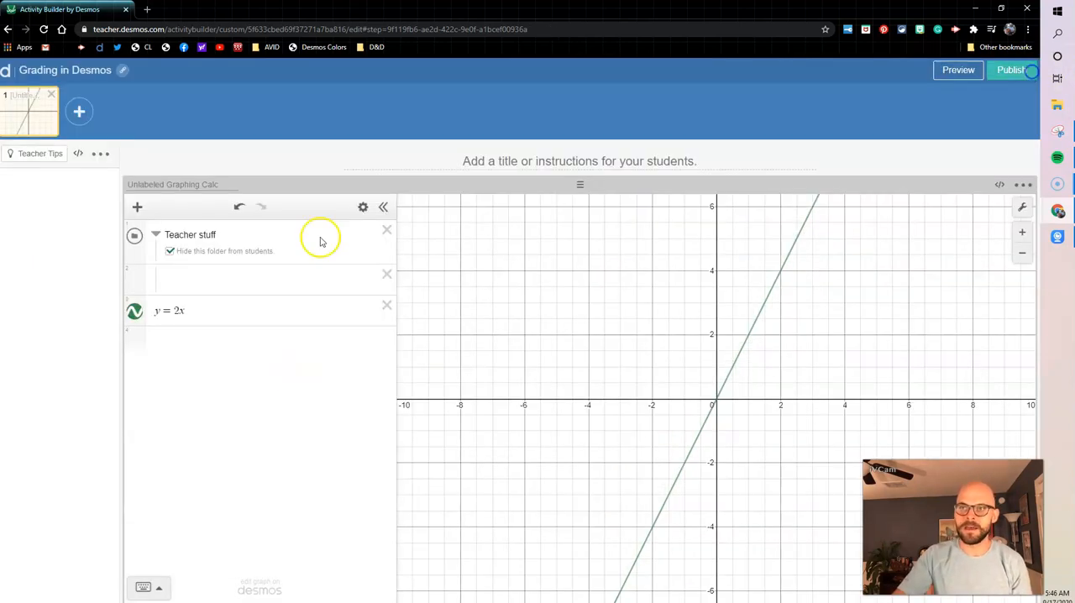
Move the y = 2x expression into the hidden "Teacher stuff" folder, collapse the folder, and preview the student screen
drag(146, 320, 230, 303)
drag(230, 303, 230, 301)
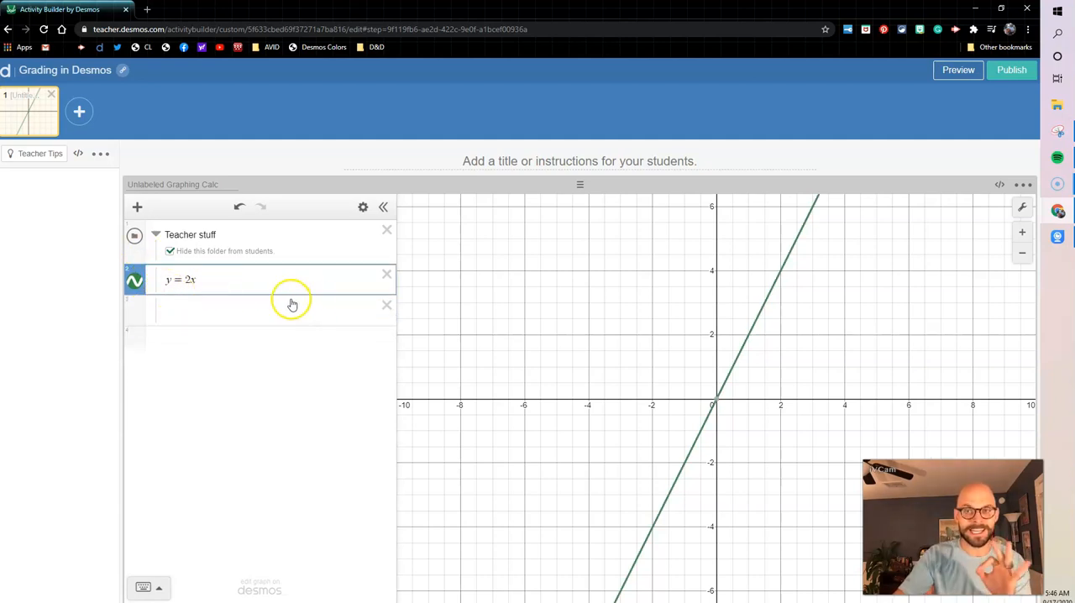
click(155, 233)
click(958, 69)
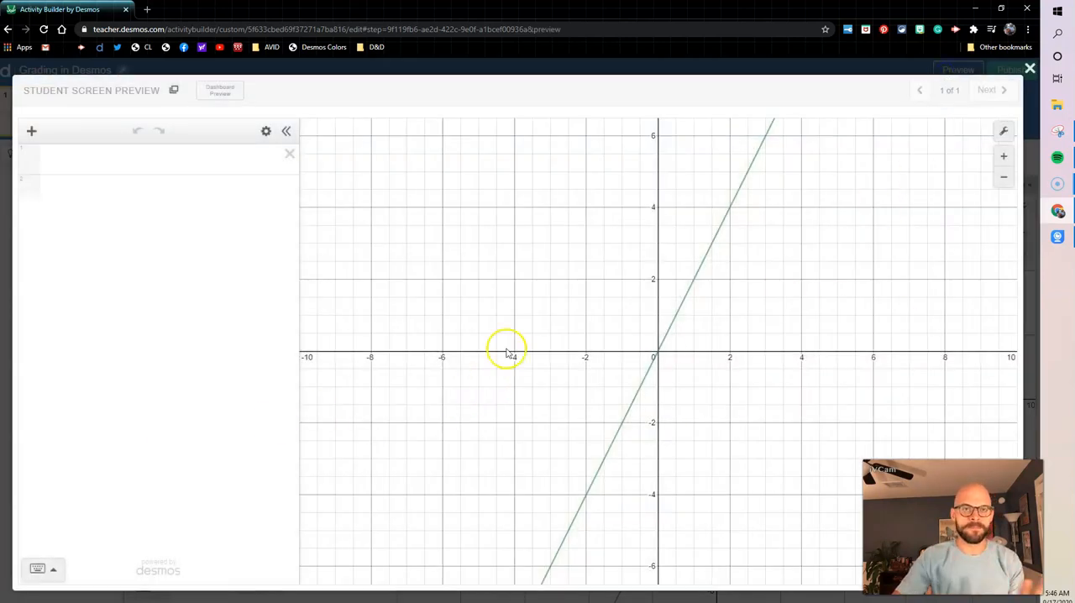
click(334, 316)
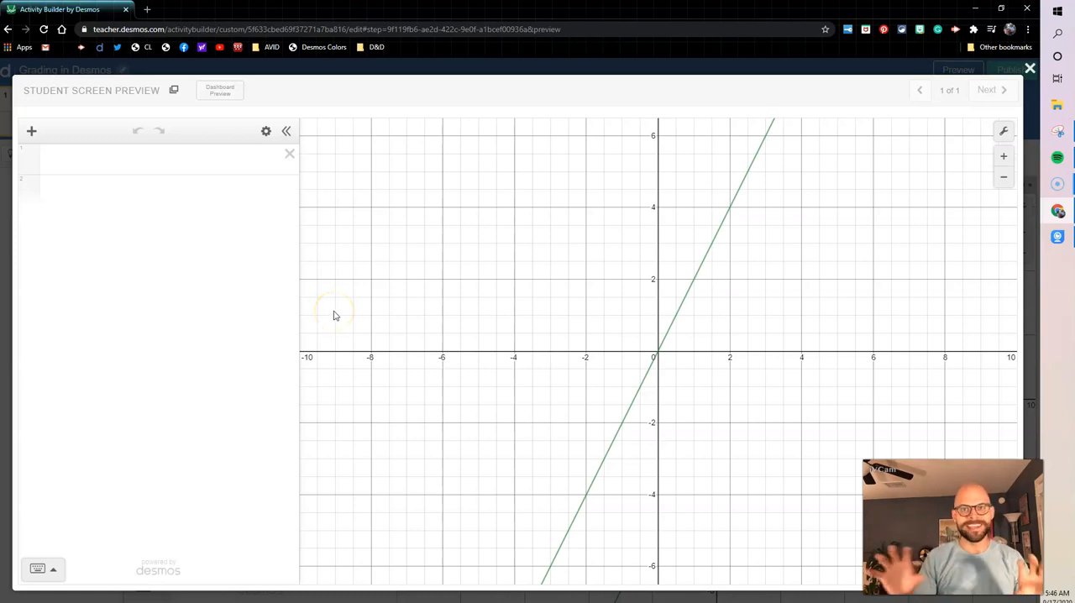